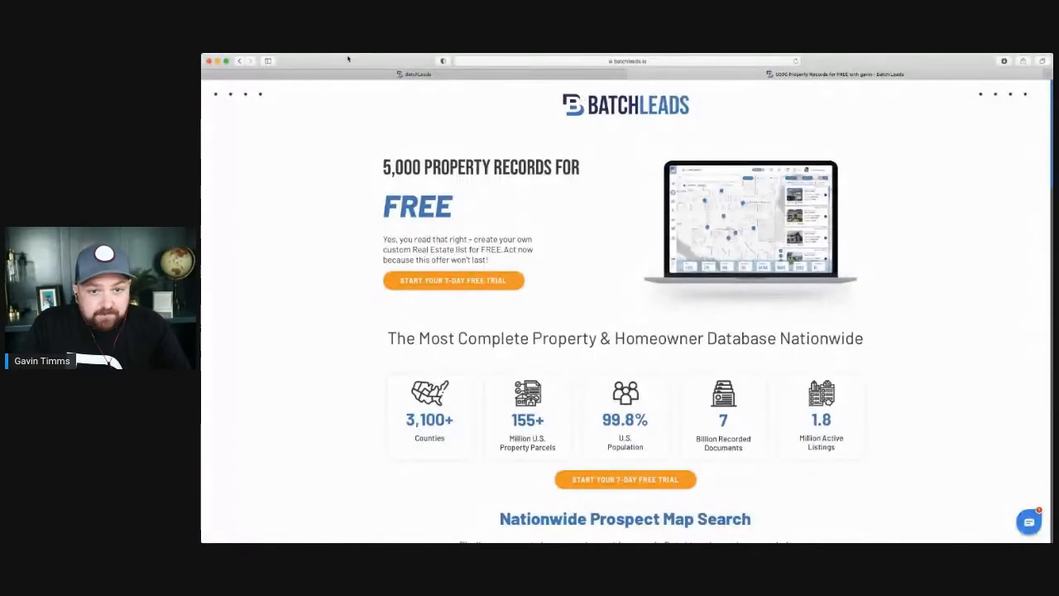
Switch Safari to the BatchLeads dashboard showing 57,680 properties, 3,340 vacant and 56,039 skip traced.
click(664, 65)
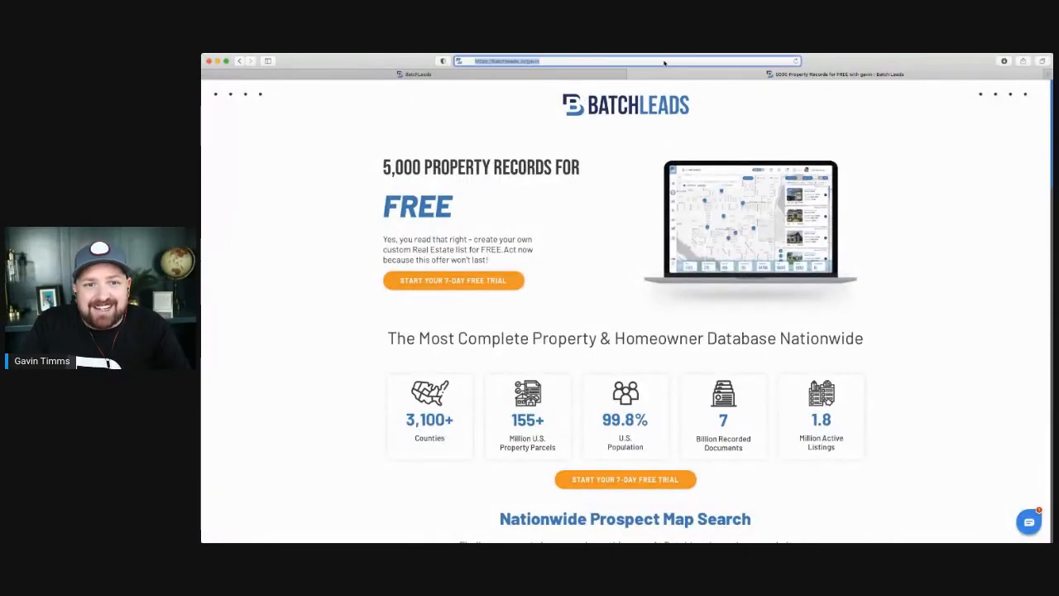
click(846, 99)
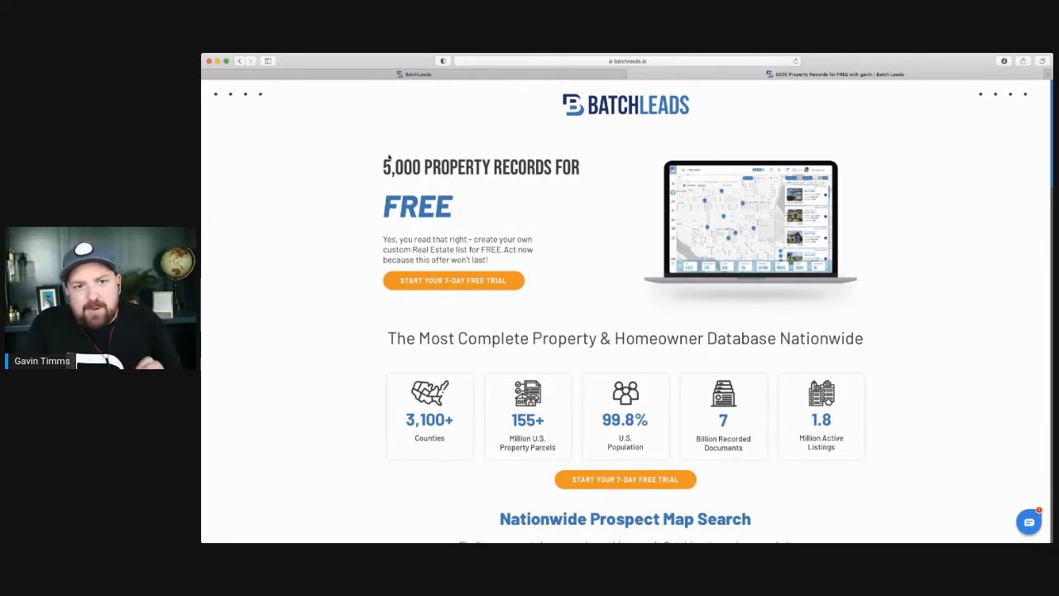
click(429, 76)
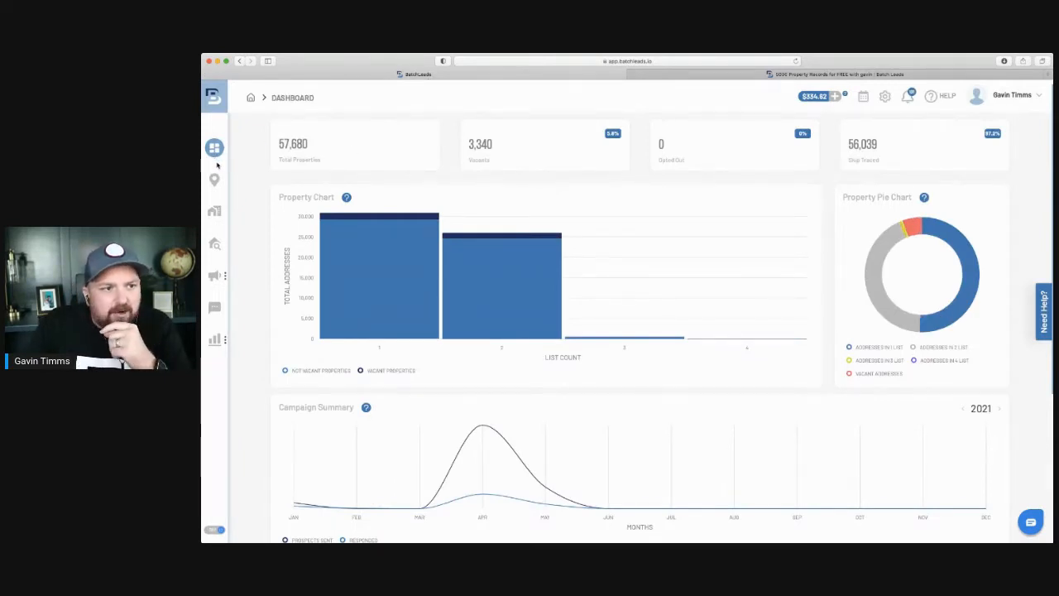
Filter the Properties table to records exclusively in the Port St Lucie Vacant list.
click(213, 212)
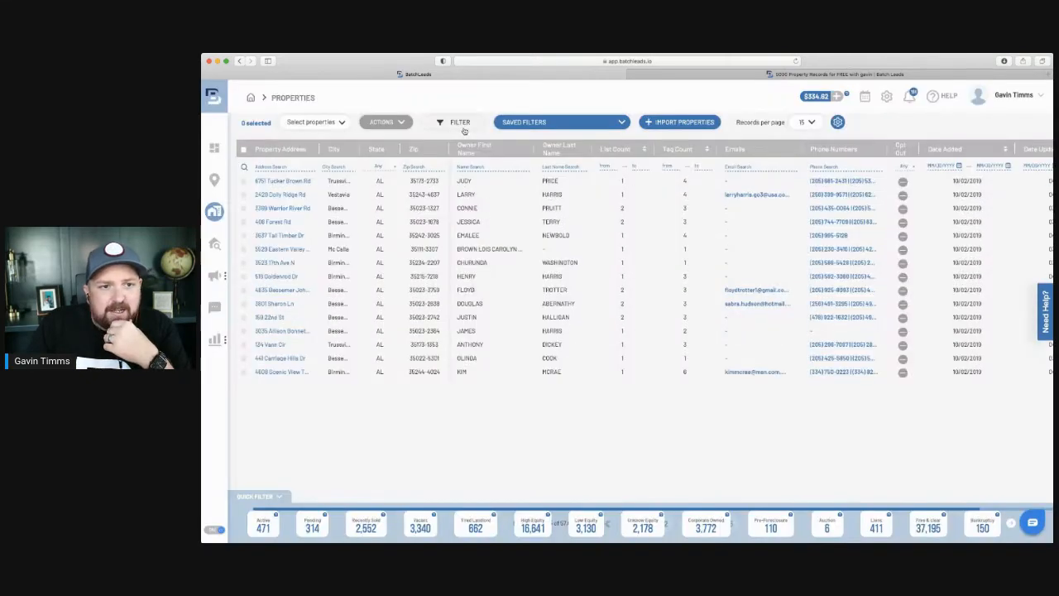
click(463, 124)
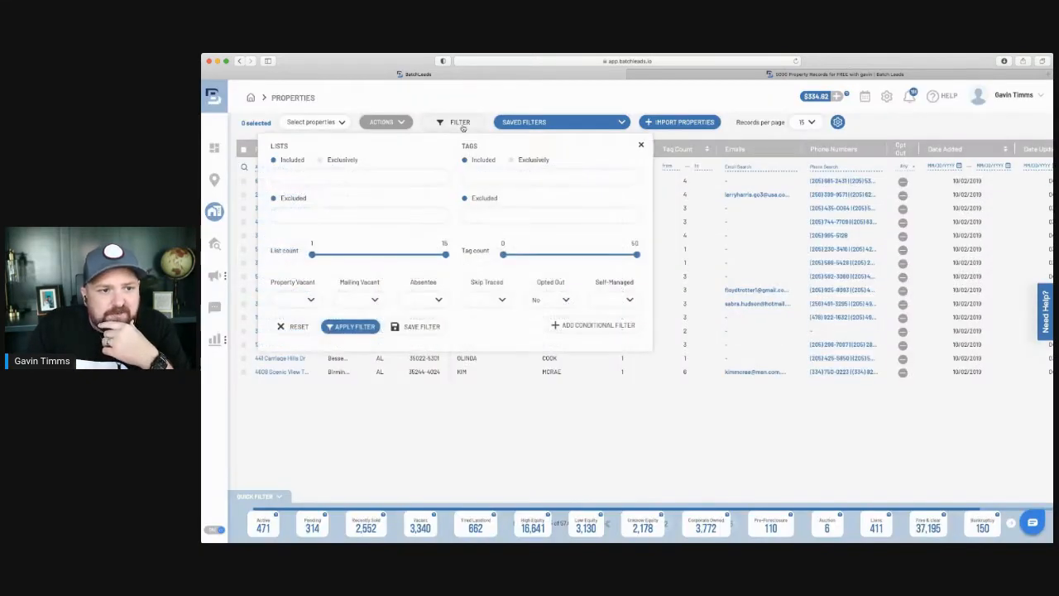
click(323, 162)
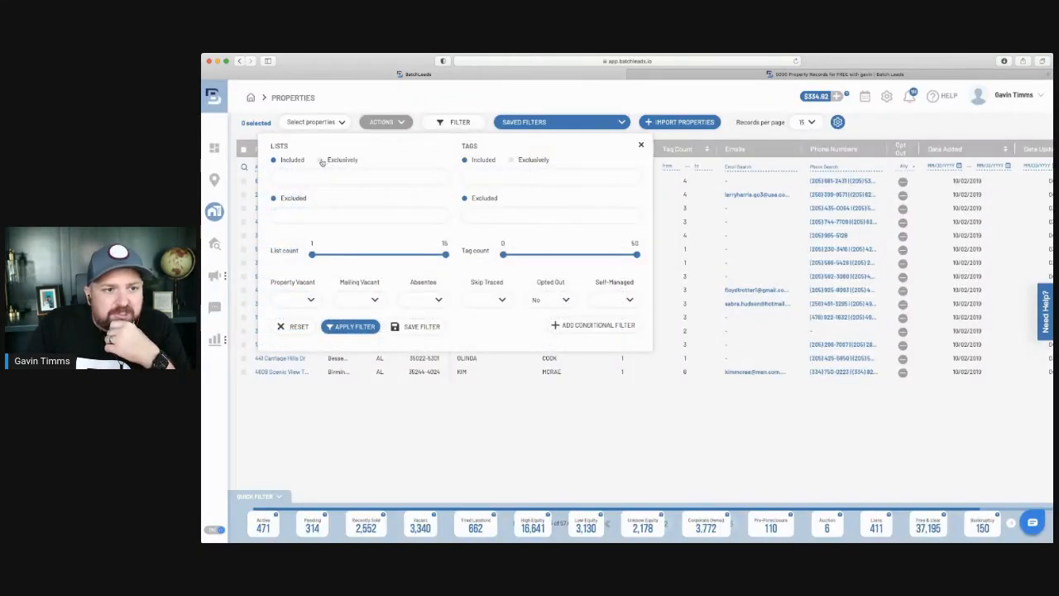
click(330, 175)
scroll(339, 225, down, 10)
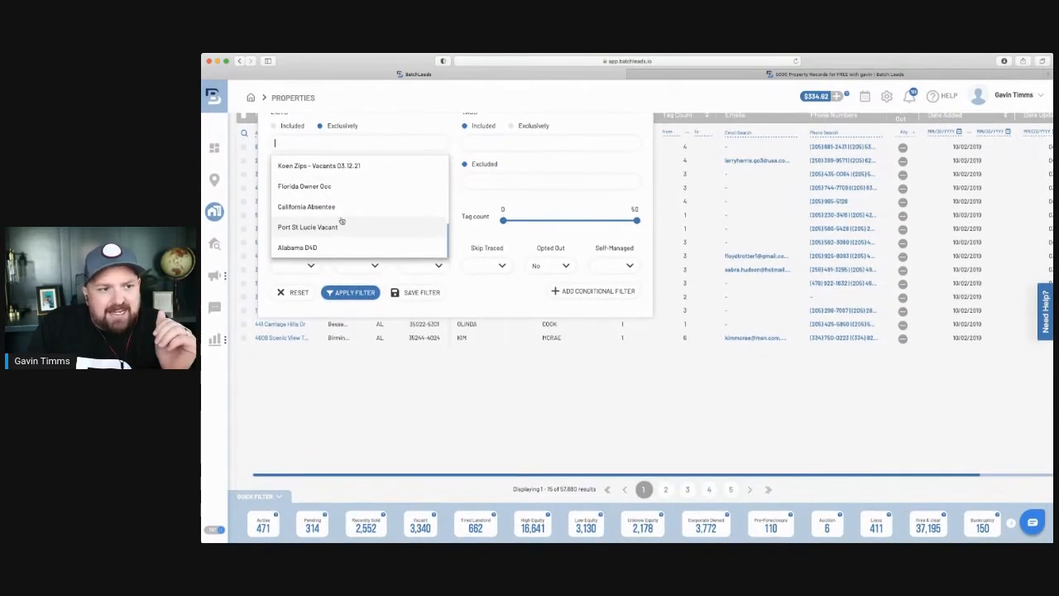
click(336, 228)
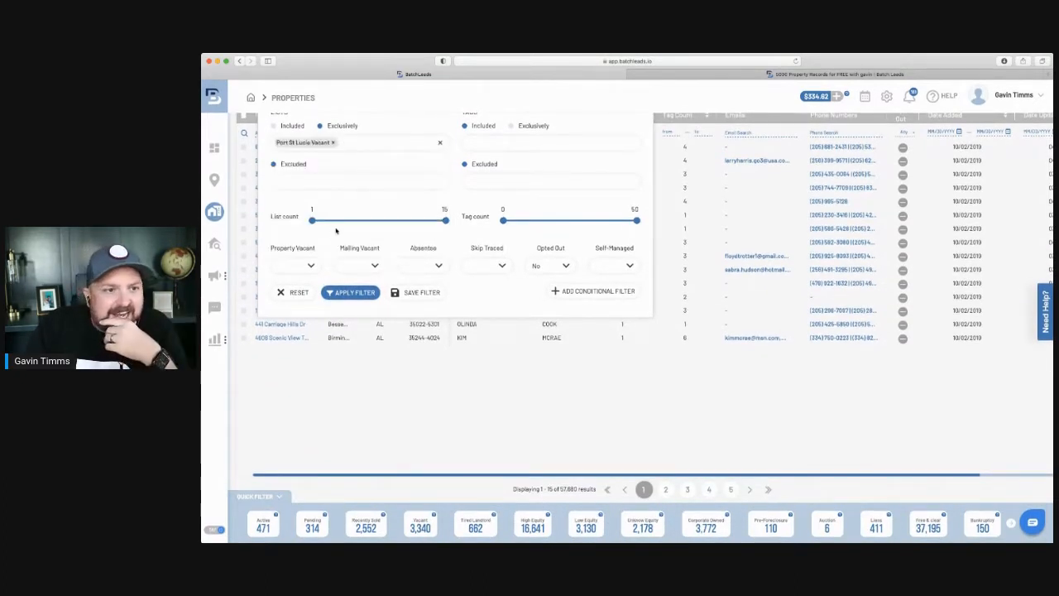
scroll(331, 194, up, 2)
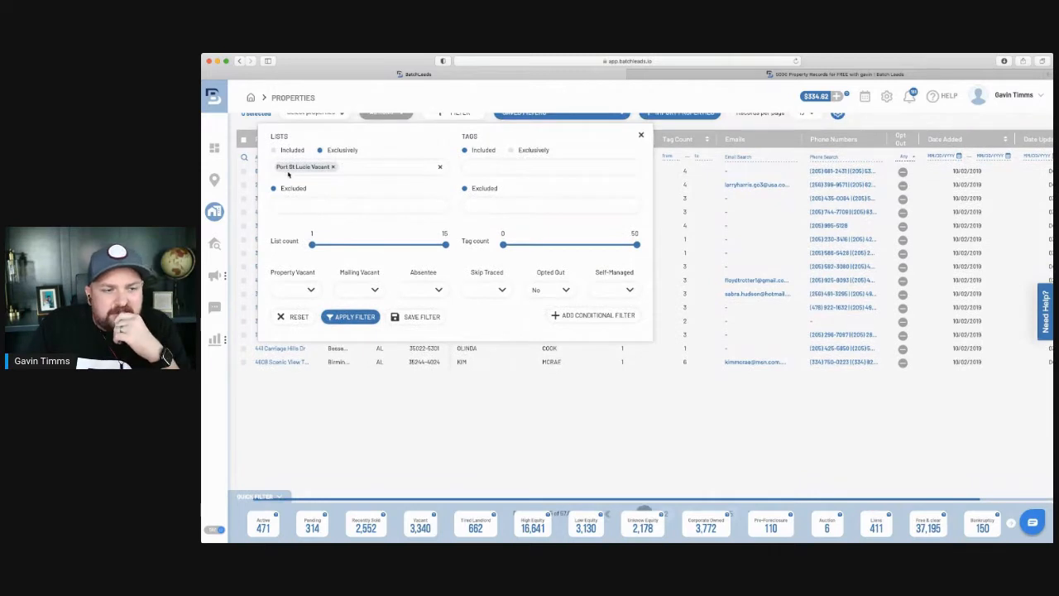
click(363, 317)
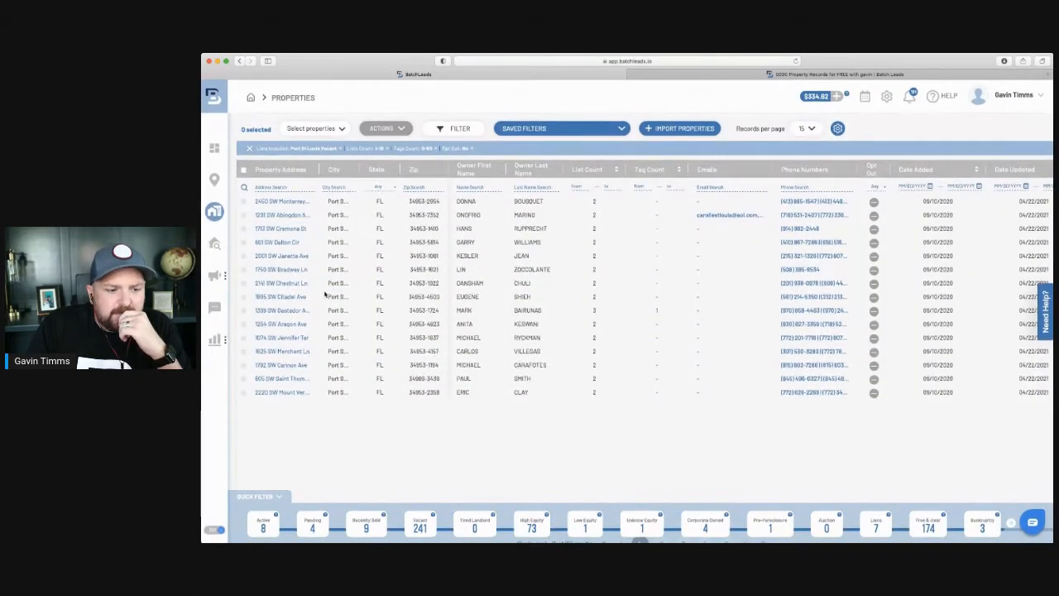
Select all 261 filtered properties and start a Skip Trace order for 86 contacts at $8.60.
scroll(325, 295, down, 1)
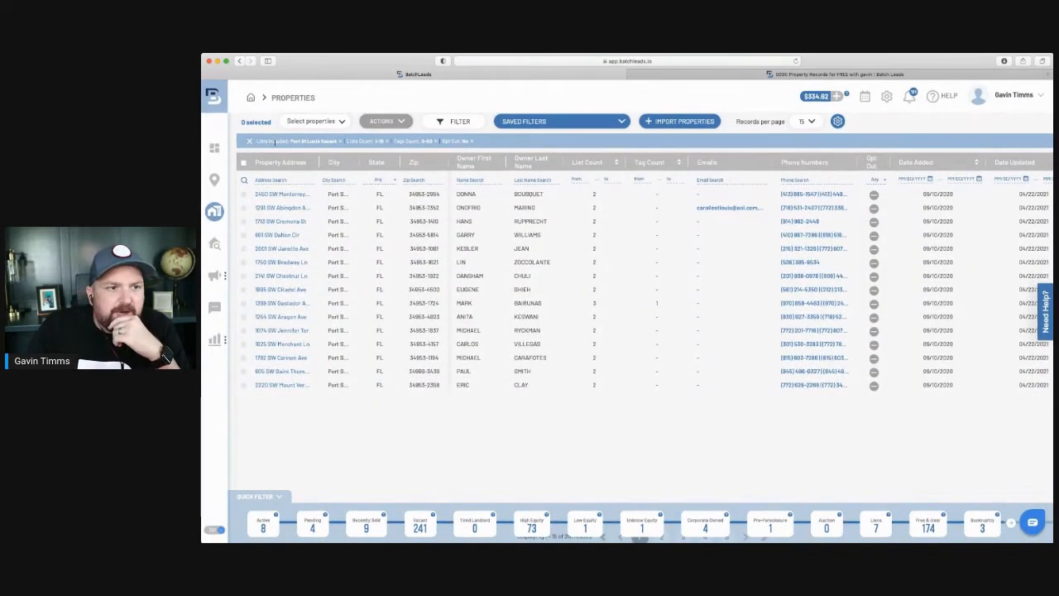
click(244, 167)
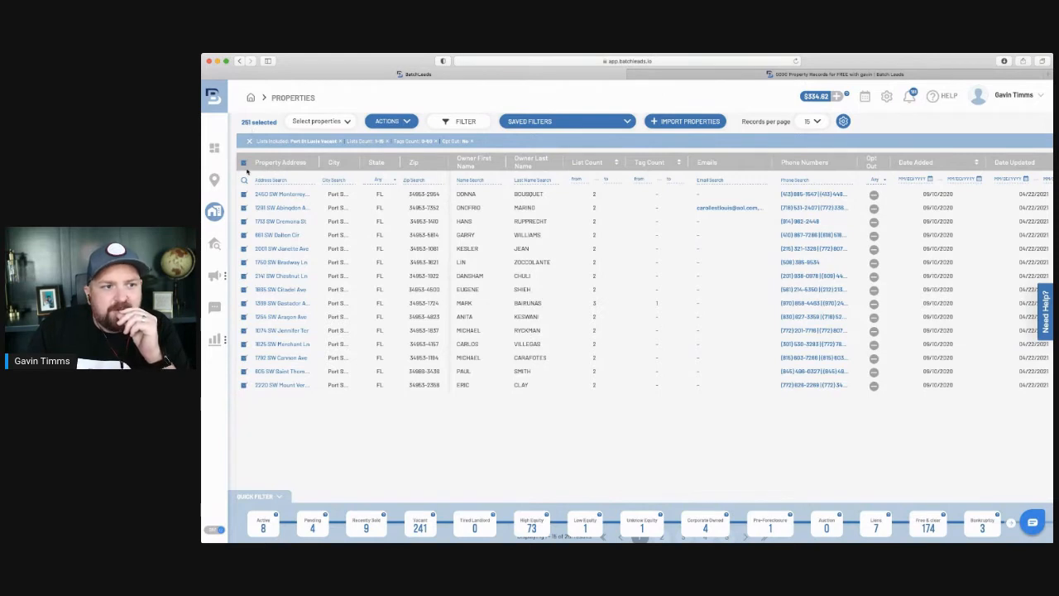
click(411, 121)
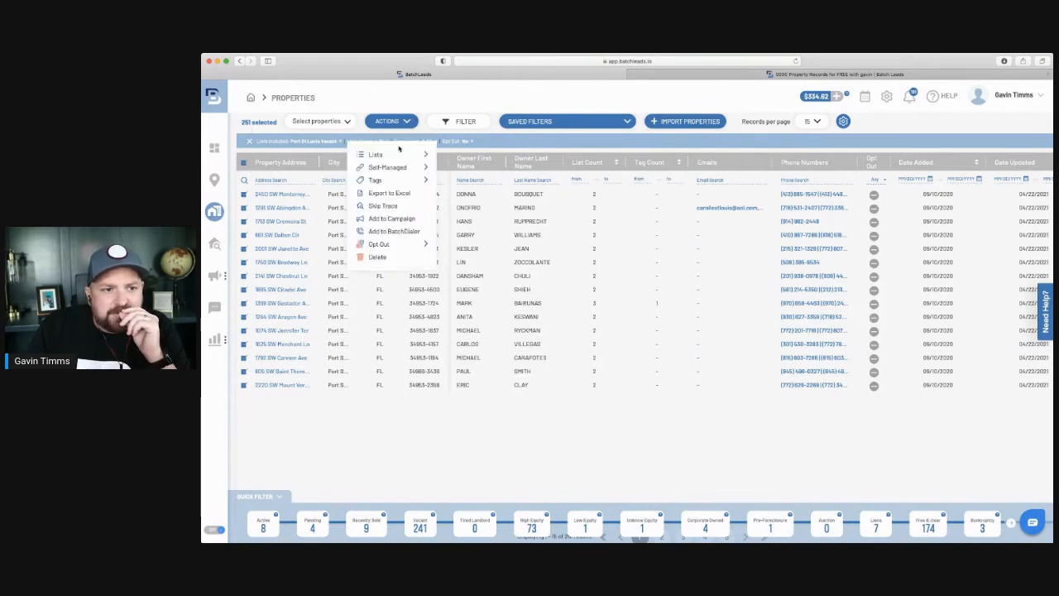
click(384, 206)
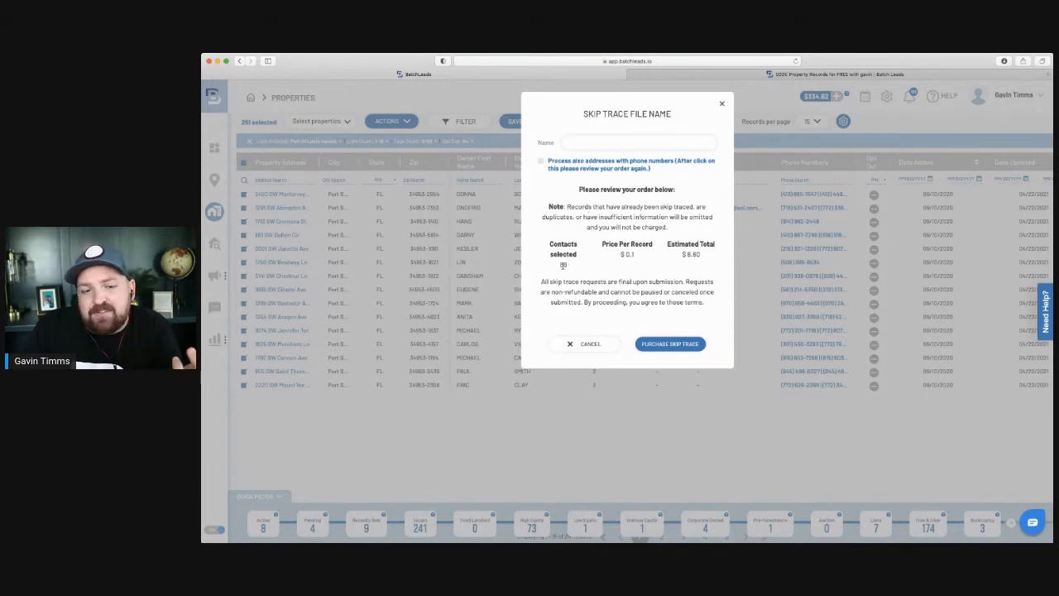
Leave 'Process also addresses with phone numbers' off and name the skip trace 'port St Lucie Vacant'.
click(541, 162)
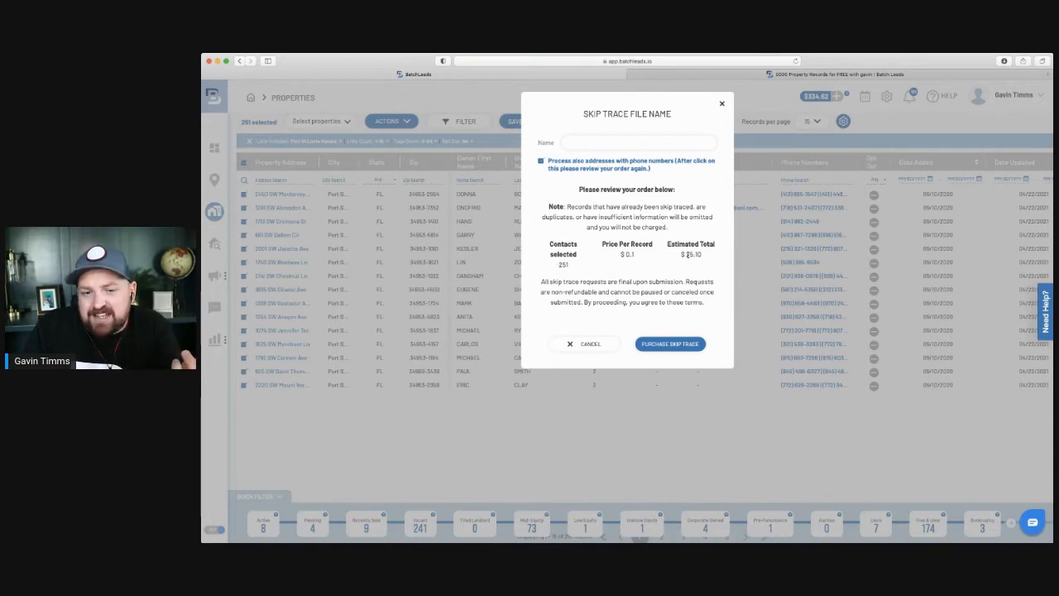
click(541, 162)
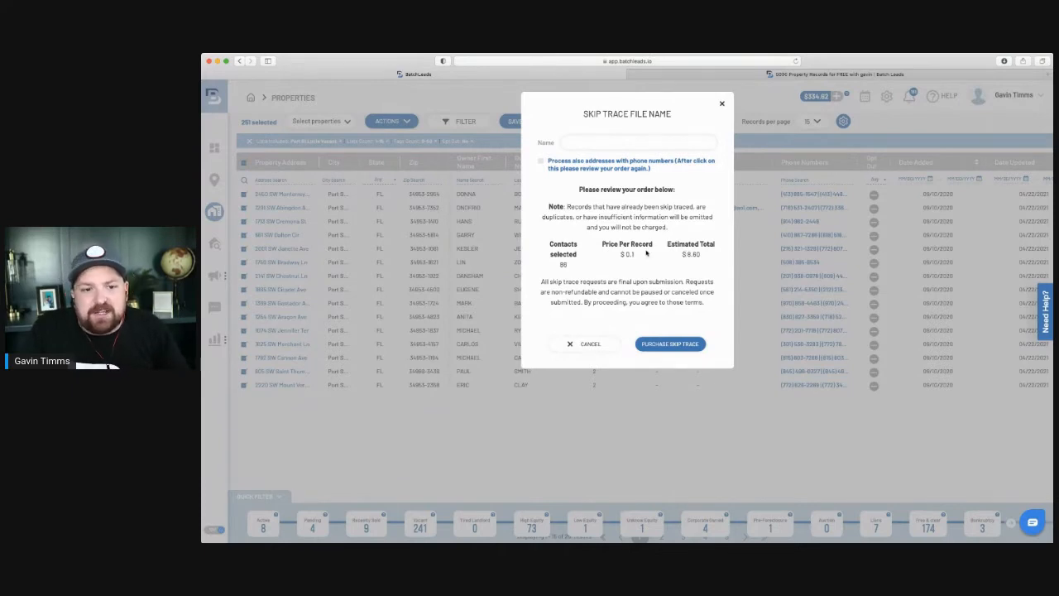
click(609, 143)
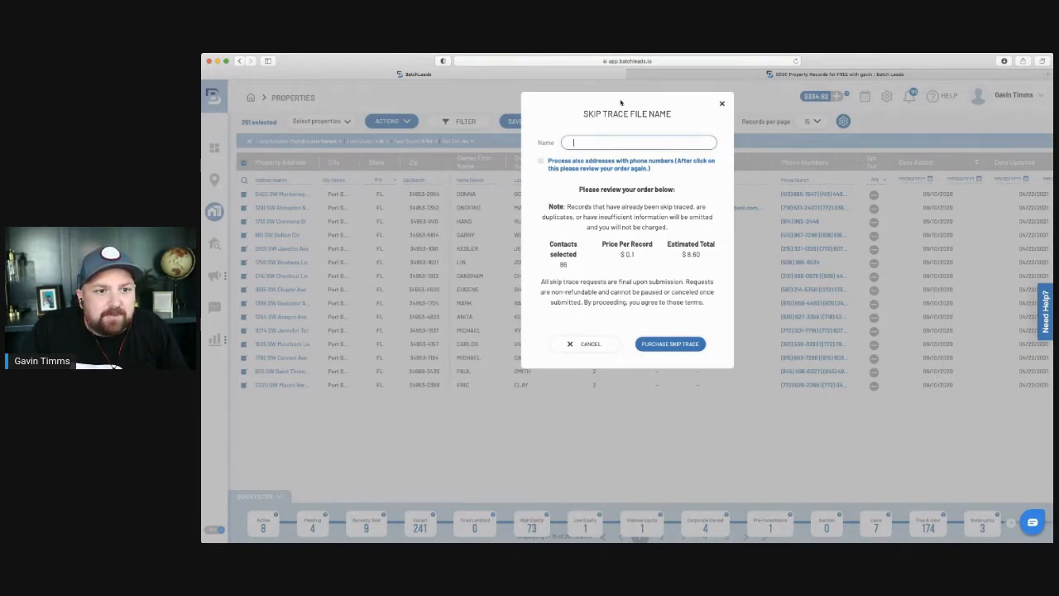
mouse_move(622, 103)
mouse_down()
mouse_move(724, 156)
mouse_move(683, 139)
mouse_up()
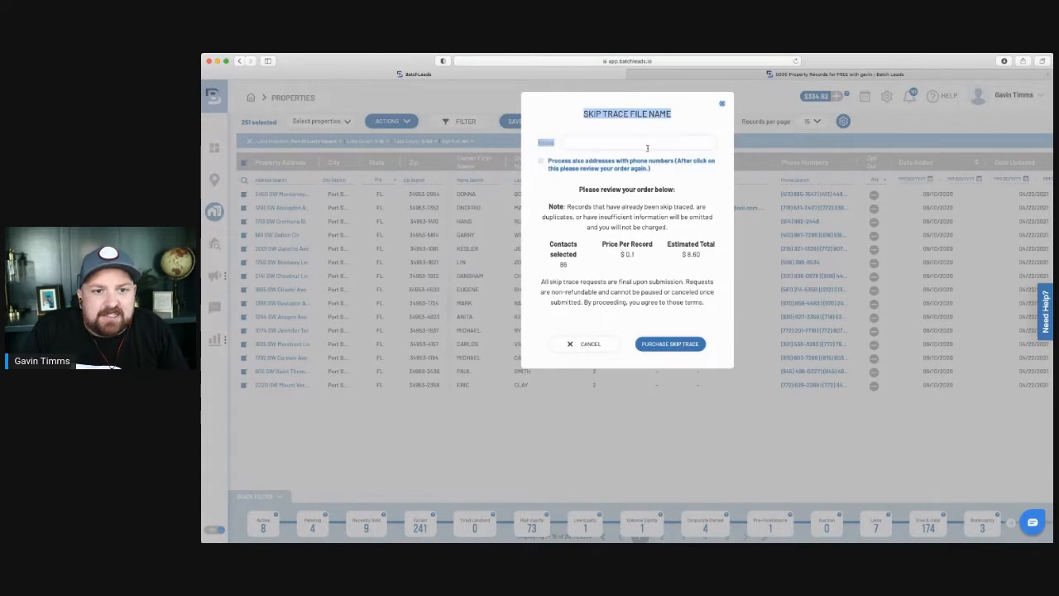
click(651, 147)
text(port St Lucie Vacant)
Submit the order and save a new 'Port St Lucie Vacant' tag for the skip trace.
click(672, 343)
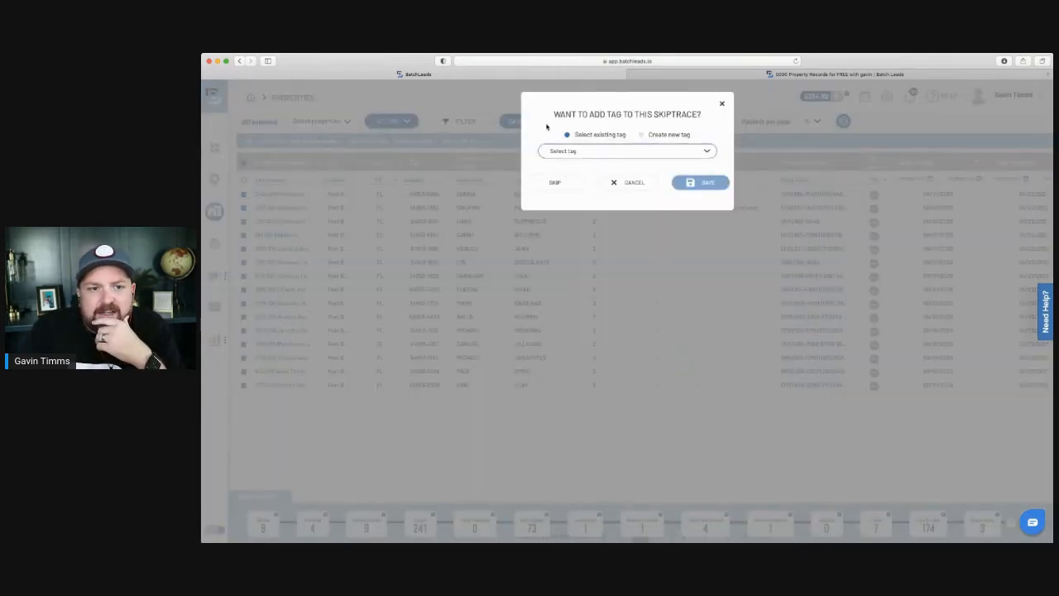
click(643, 135)
click(627, 166)
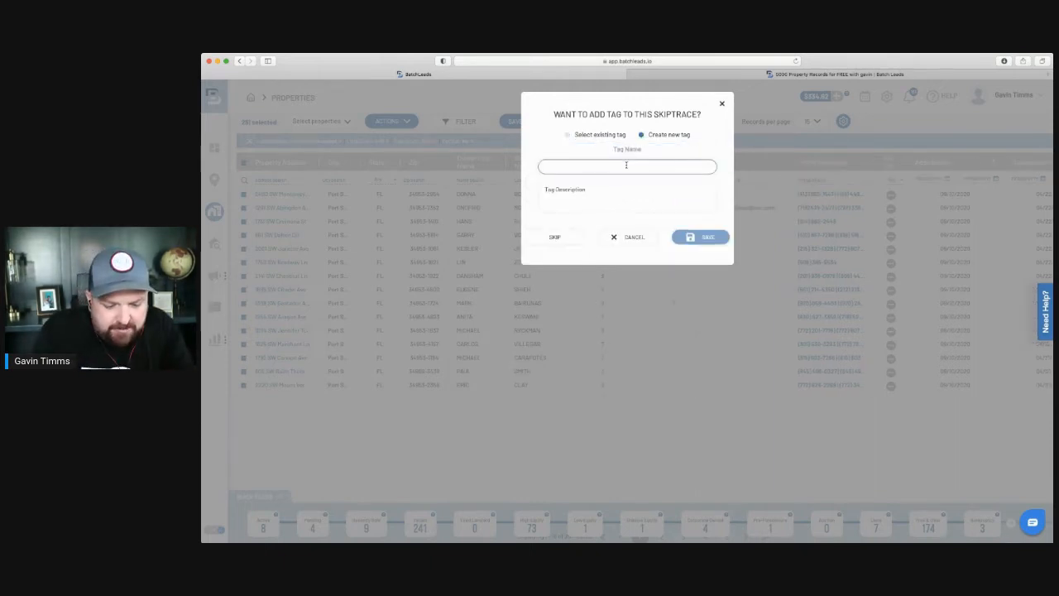
text(Port)
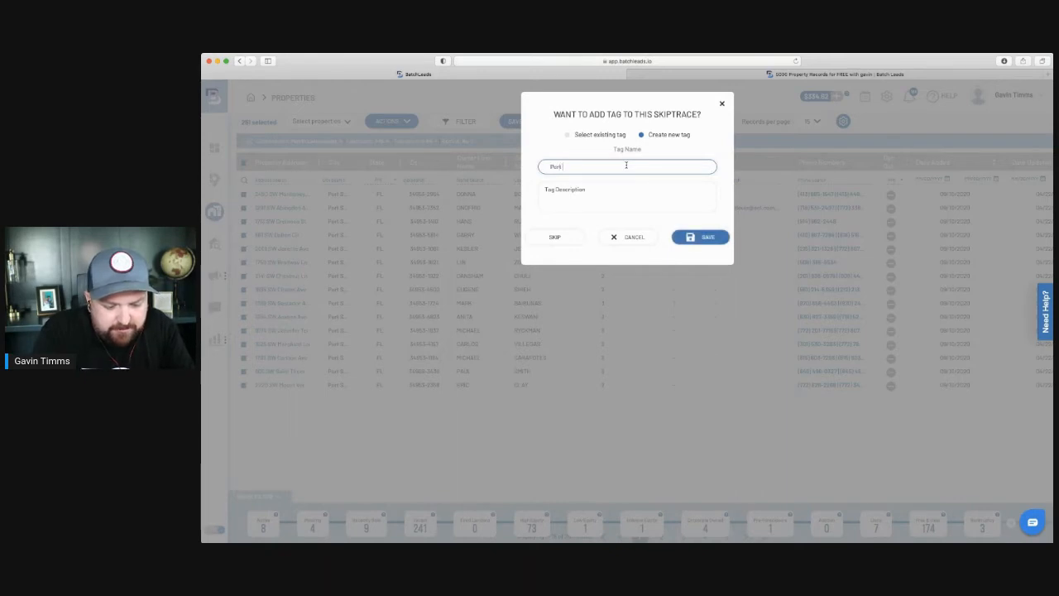
text( St)
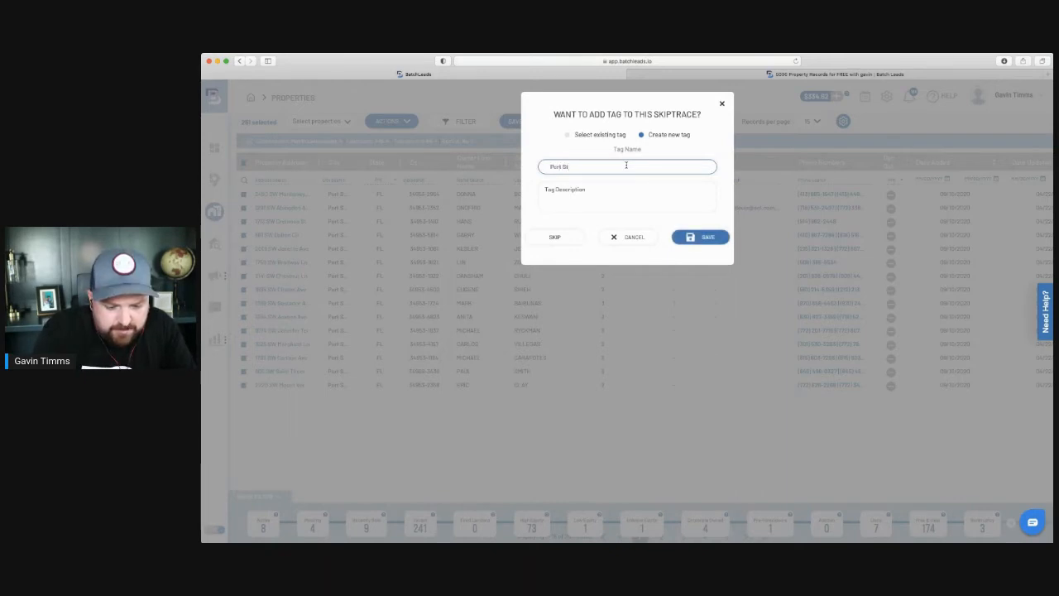
text( Lucie)
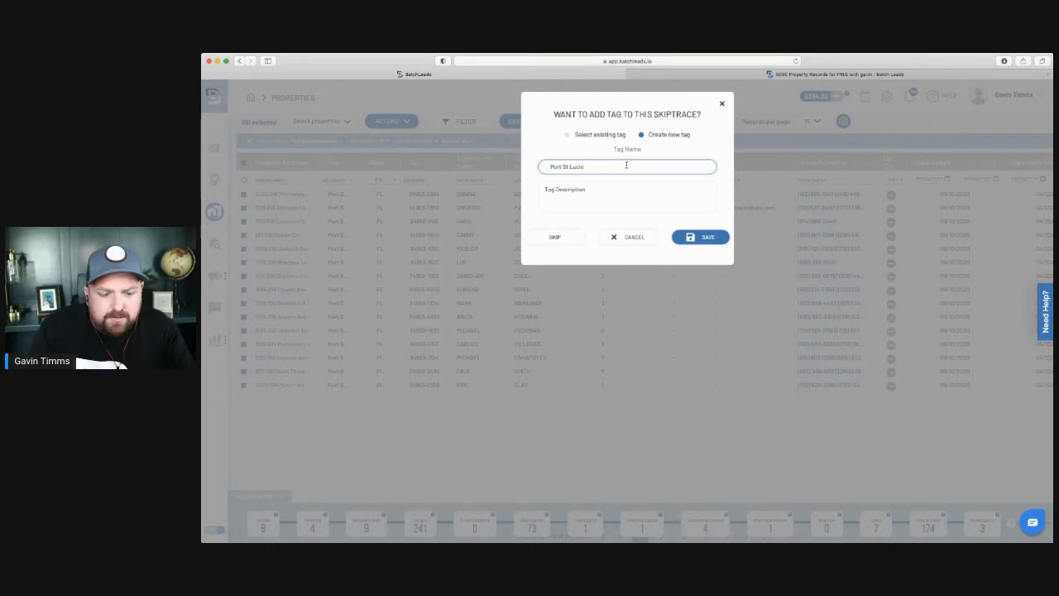
text( Vacant)
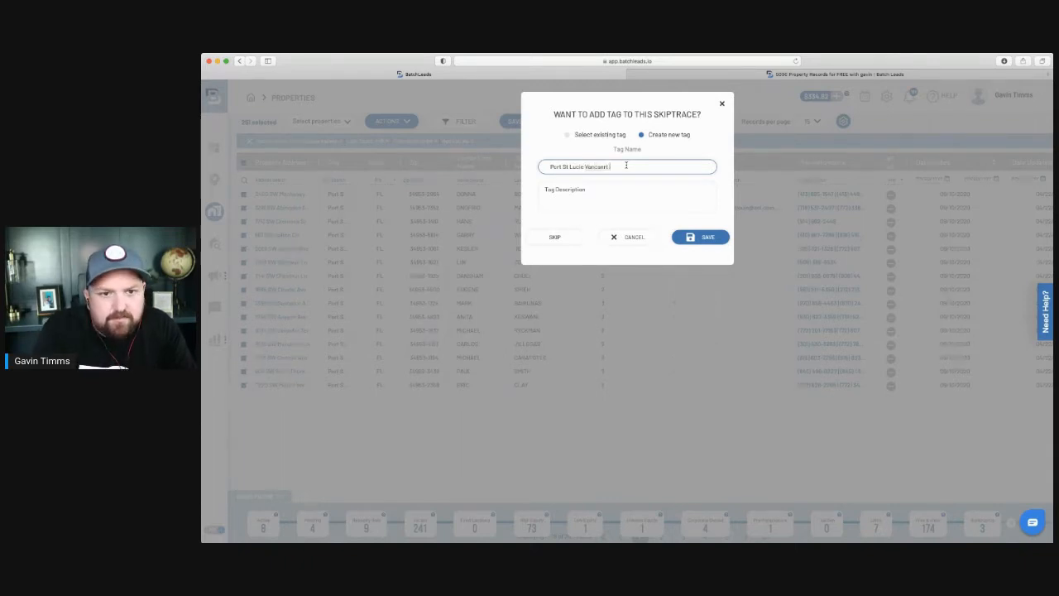
key(BackSpace)
key(BackSpace)
key(BackSpace)
key(BackSpace)
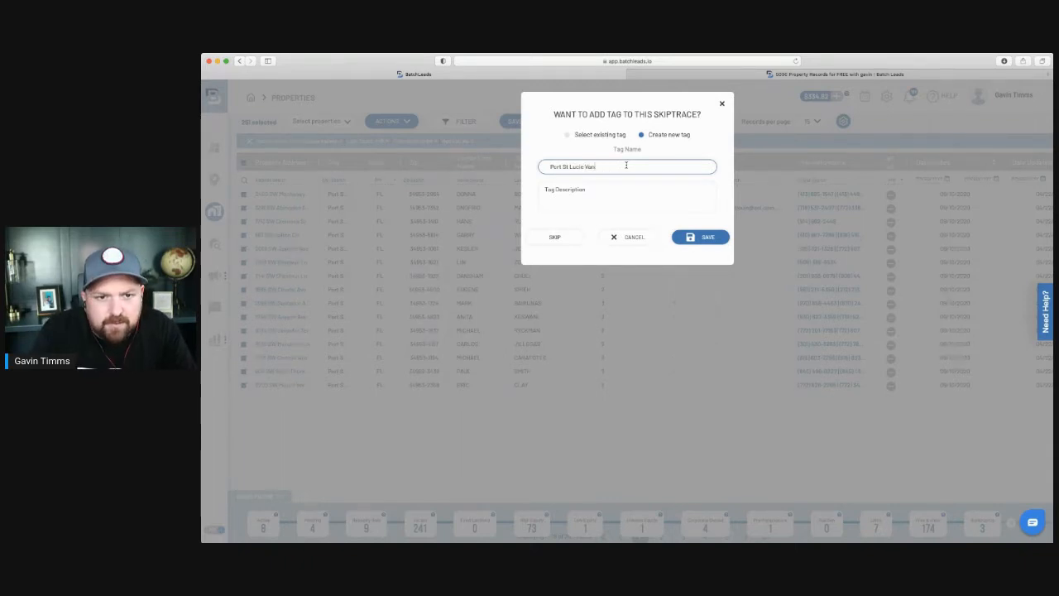
text(cant)
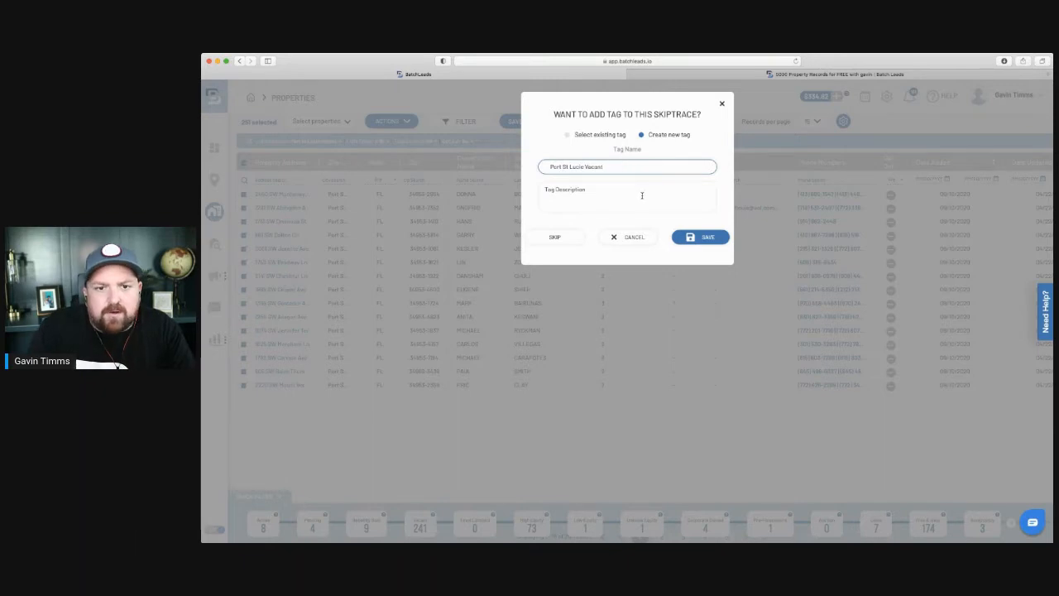
click(693, 240)
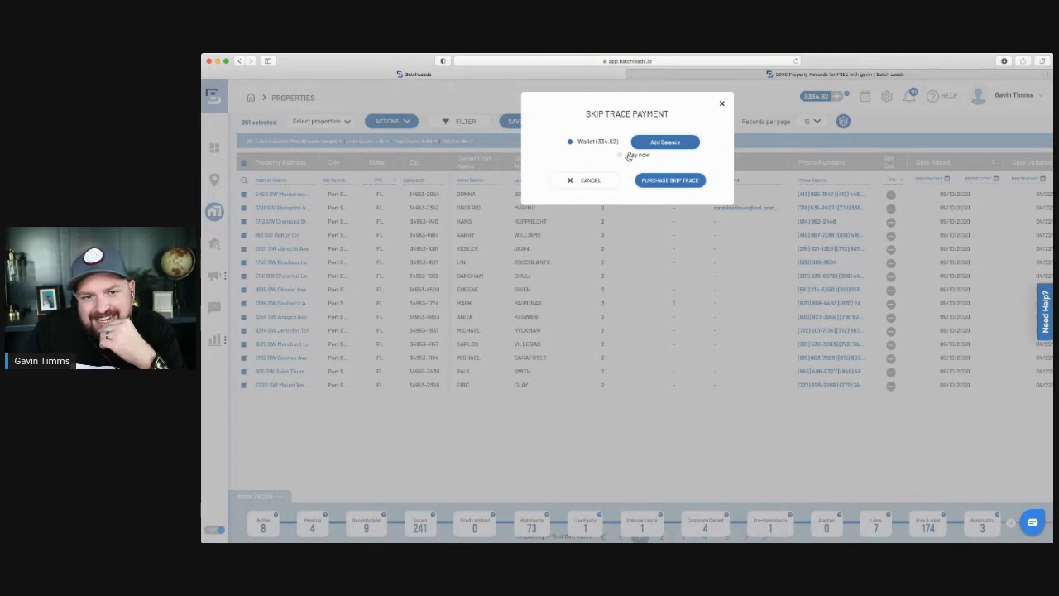
Purchase the skip trace using the Wallet payment option.
click(681, 187)
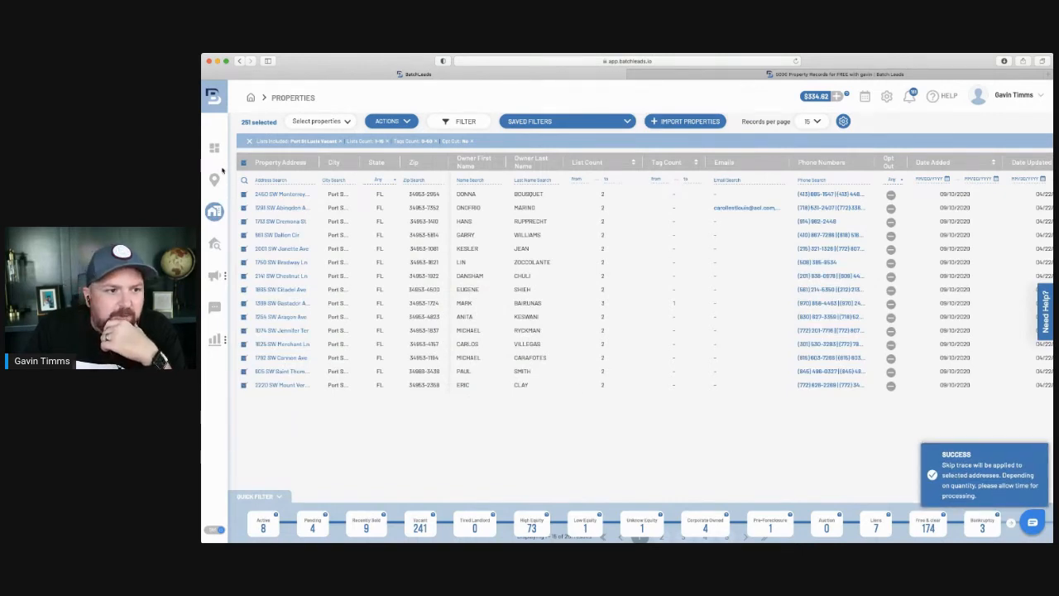
Check the Skip Tracing history for the pending 86-record job, then open a new browser tab.
click(214, 244)
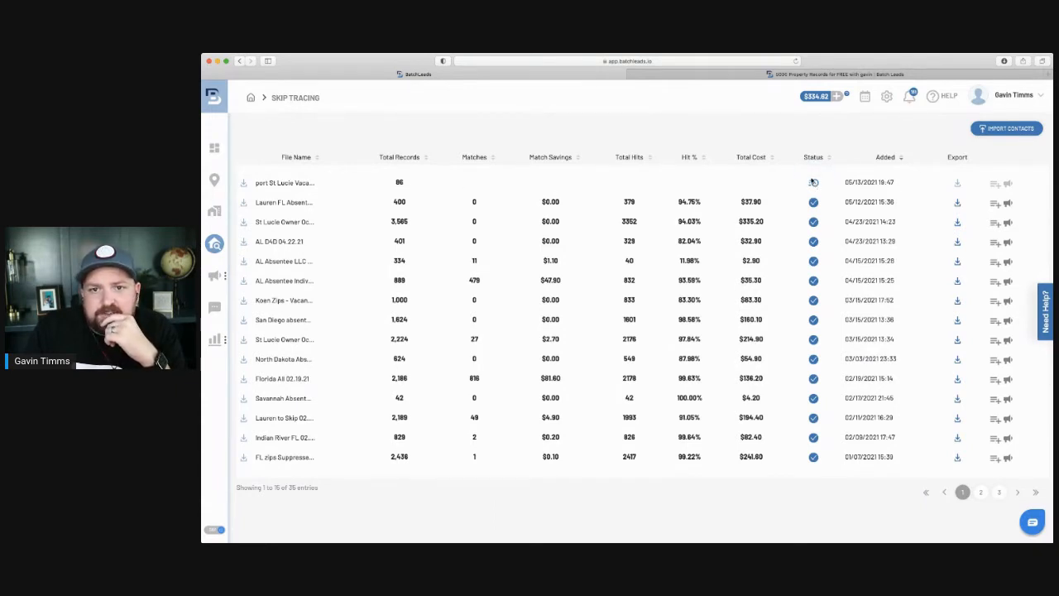
click(796, 61)
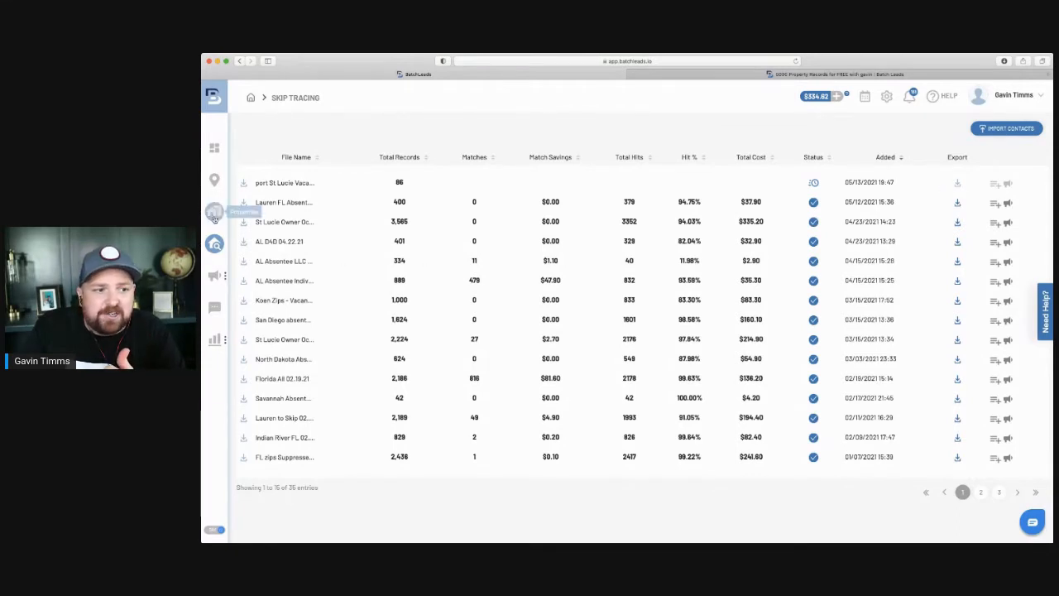
mouse_move(217, 276)
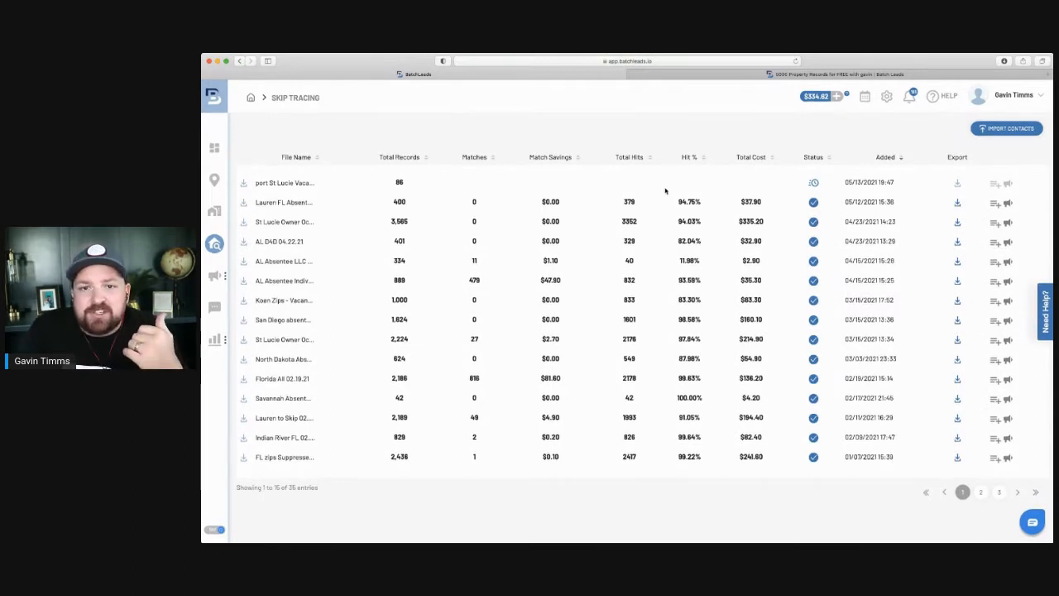
click(1049, 75)
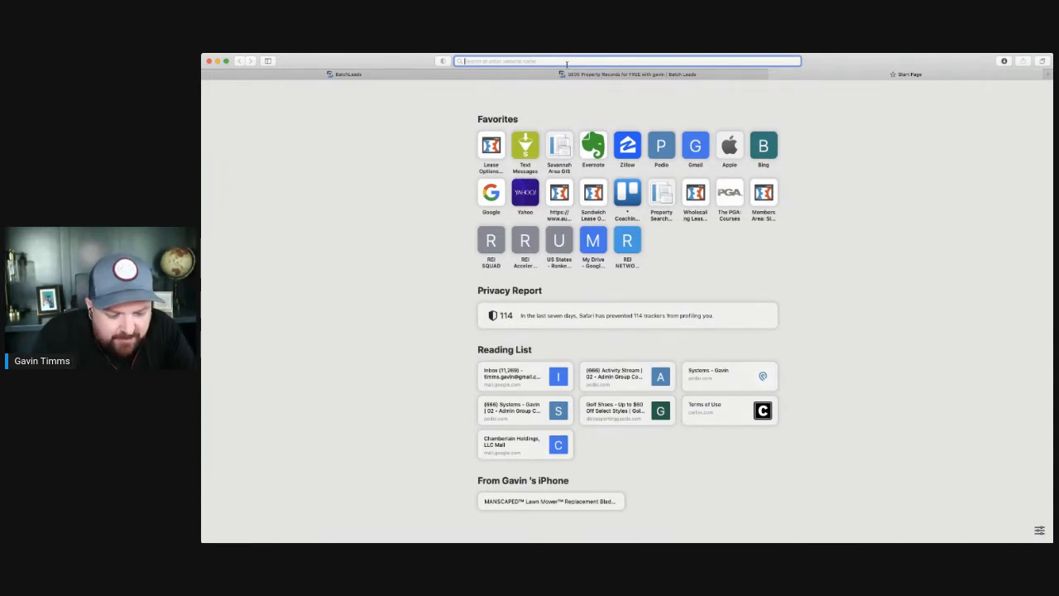
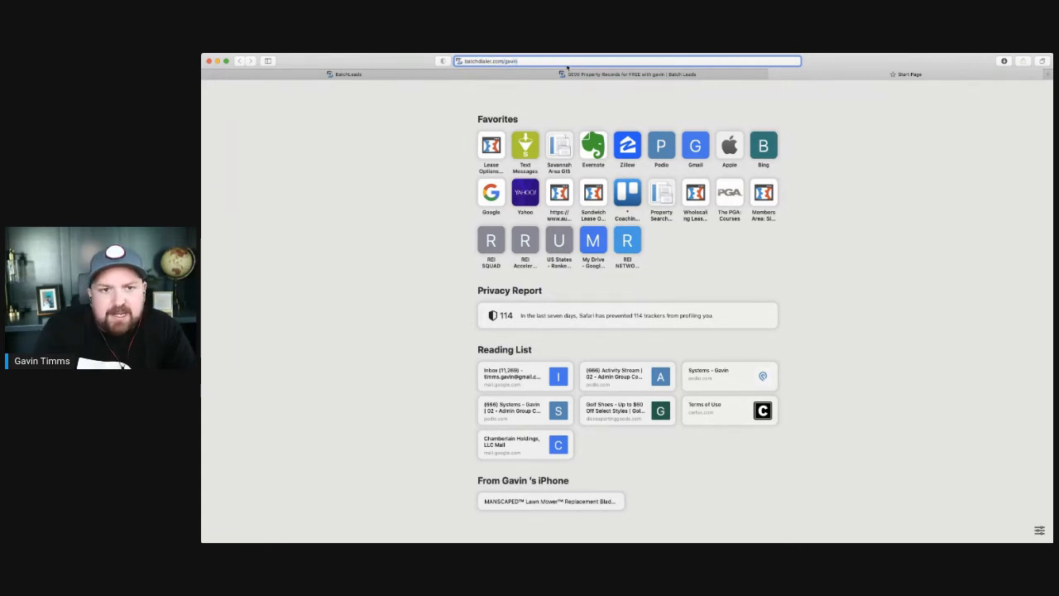
Load the BatchDialer referral address on batchdialer.com in the new tab.
key(Return)
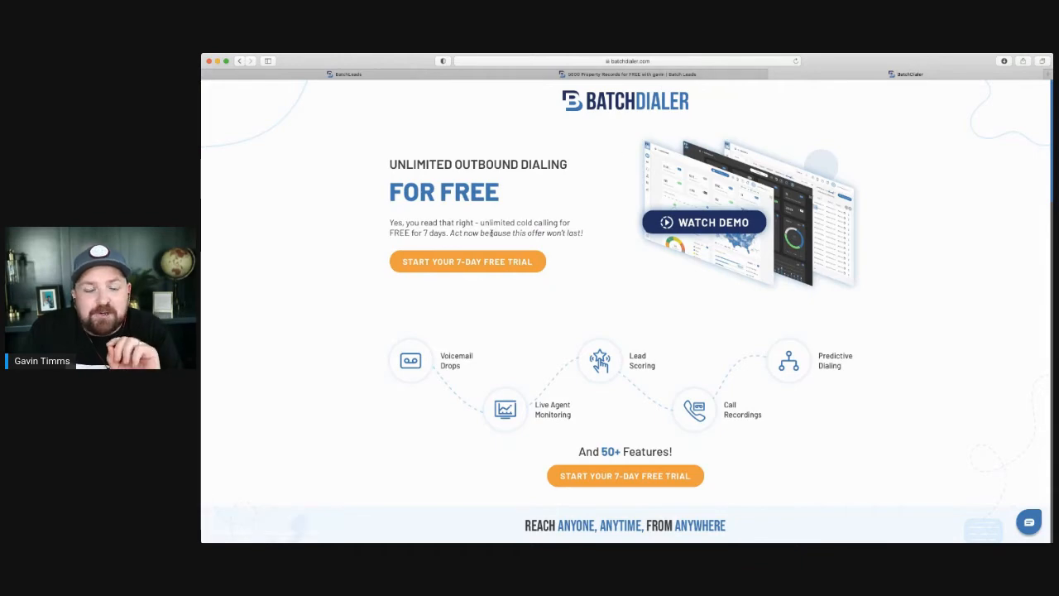
Cycle through the BatchLeads, BatchDialer and Skip Tracing tabs, ending on the Skip Tracing history.
click(595, 78)
click(402, 76)
click(585, 77)
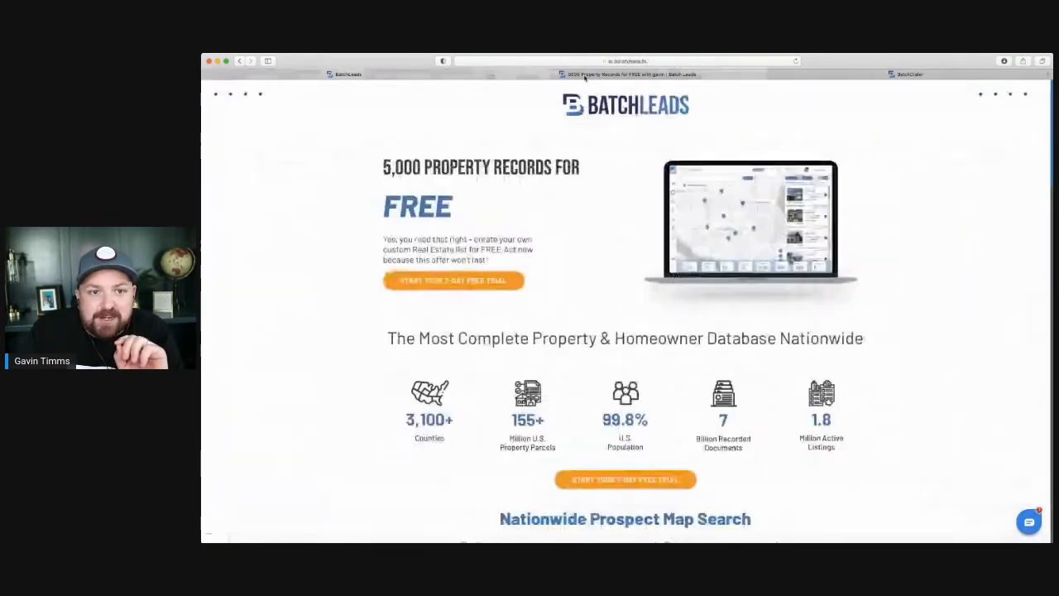
click(401, 80)
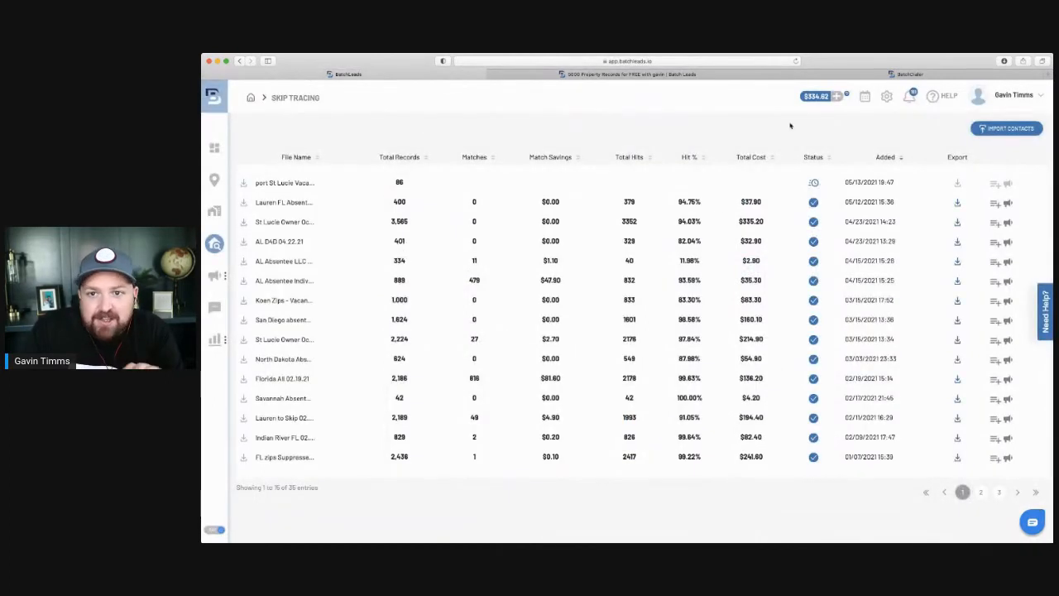
click(890, 74)
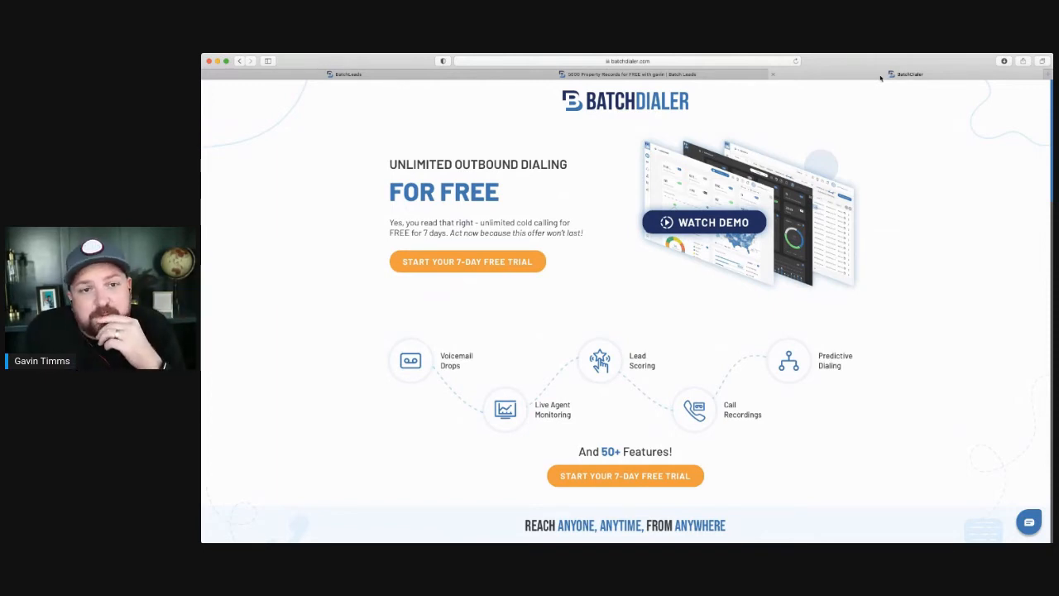
click(368, 75)
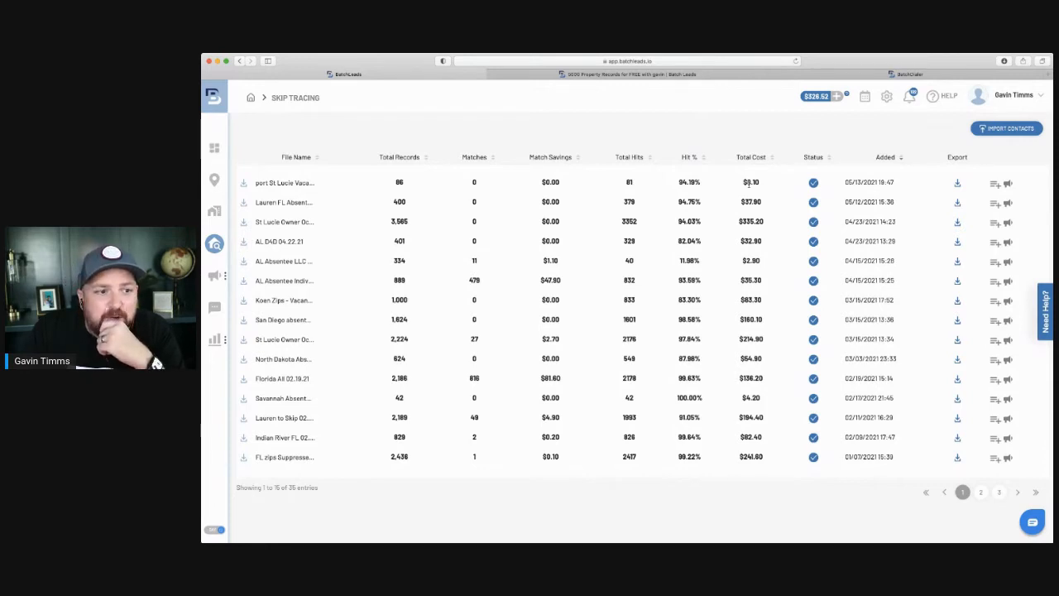
Export the completed Port St Lucie skip trace results and open them in Excel.
mouse_move(216, 279)
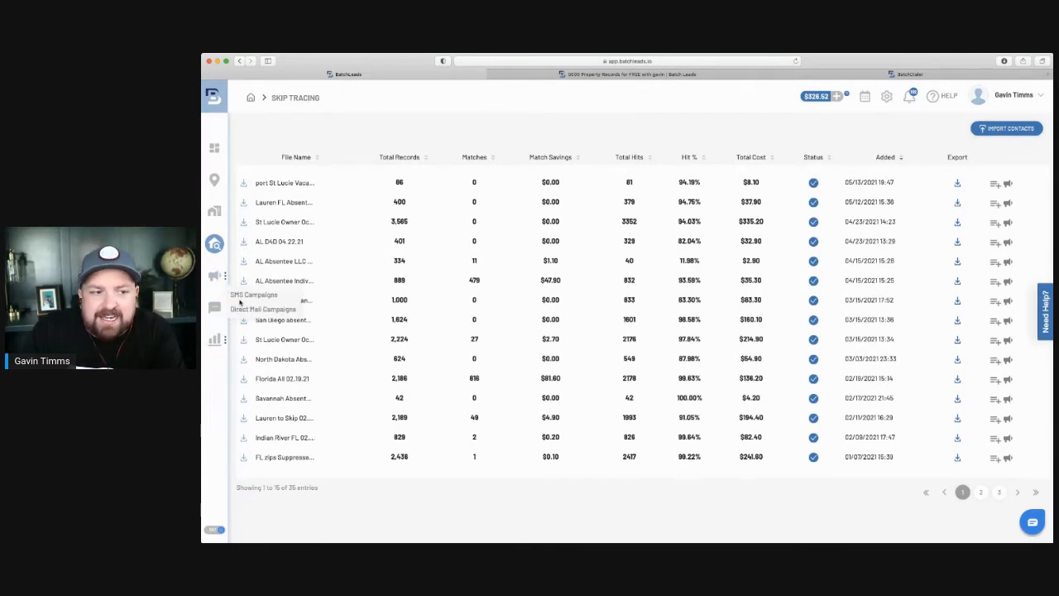
click(957, 183)
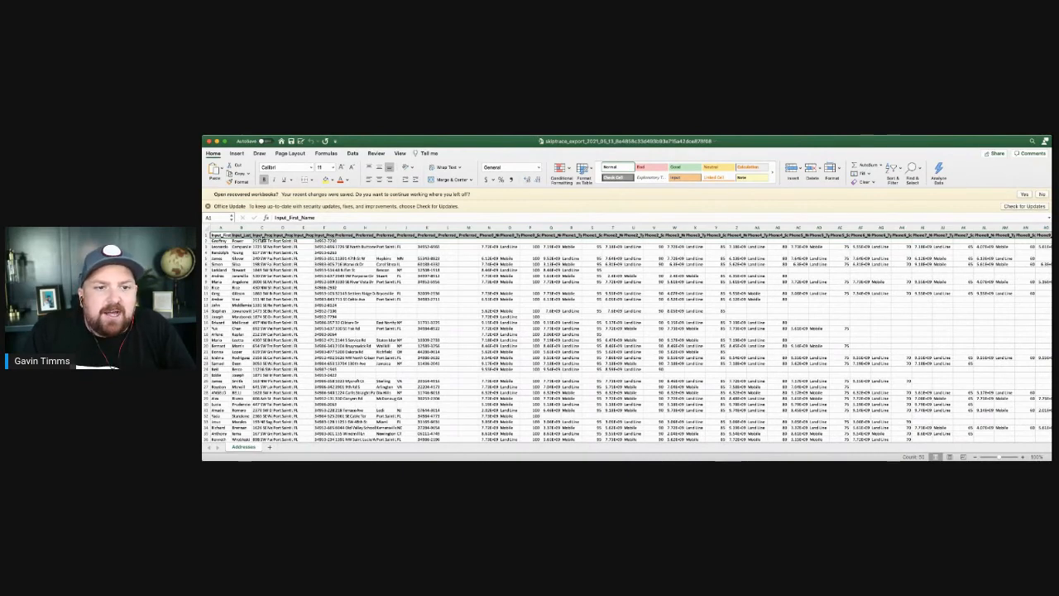
Widen column N (Phone0_Number) to show full phone numbers, then browse the phone and email columns.
drag(487, 227, 509, 227)
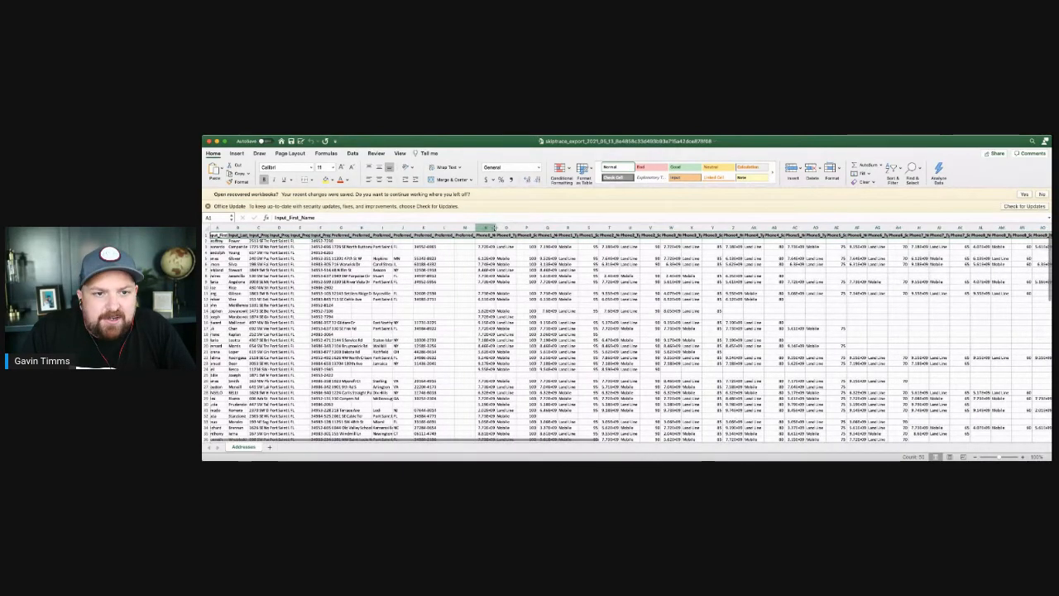
click(490, 228)
drag(496, 227, 522, 227)
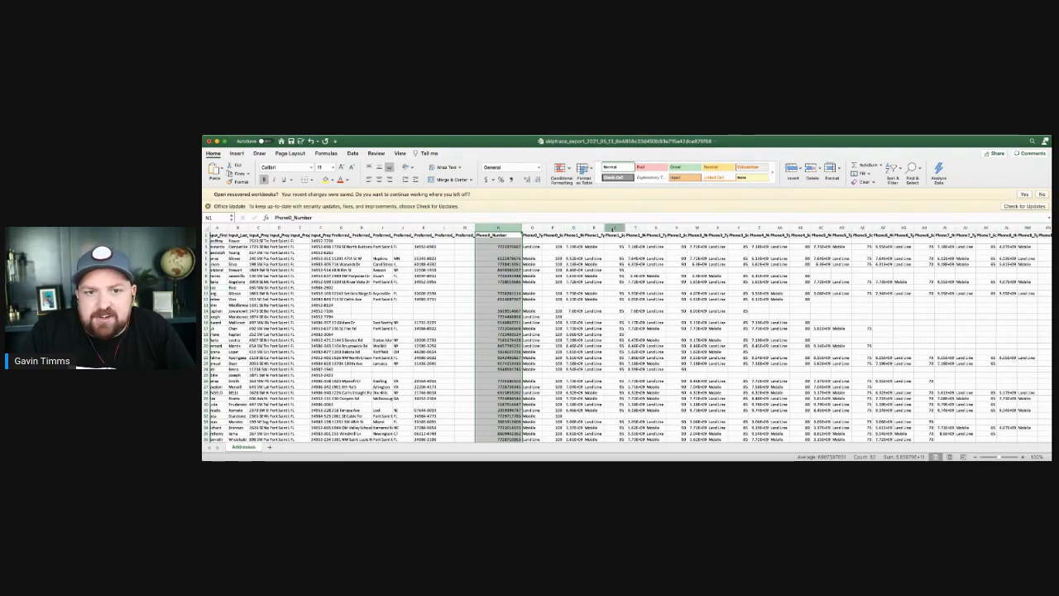
scroll(637, 271, right, 3)
scroll(735, 259, right, 5)
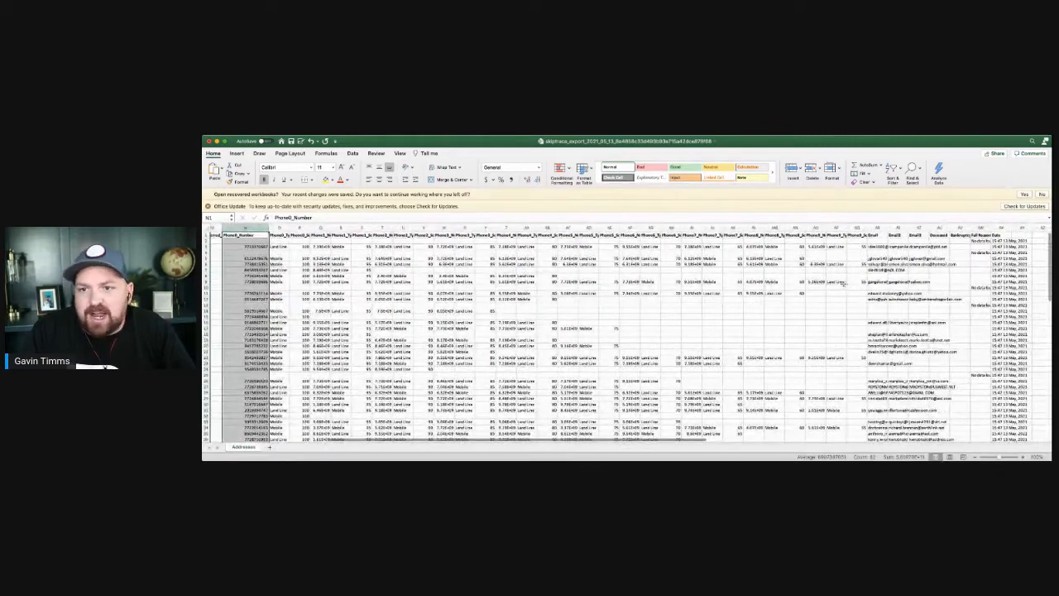
scroll(799, 280, left, 8)
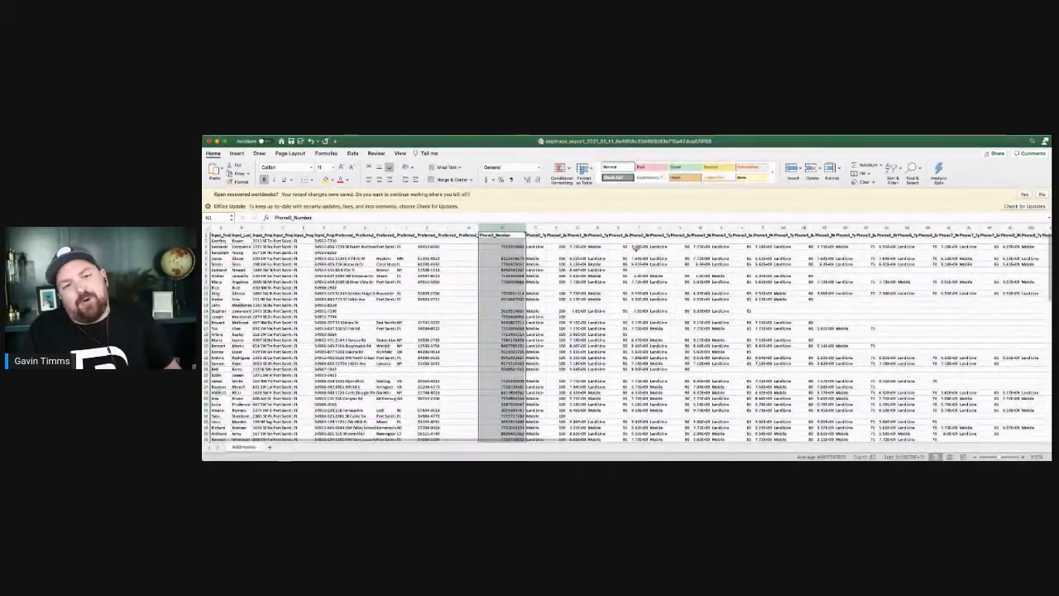